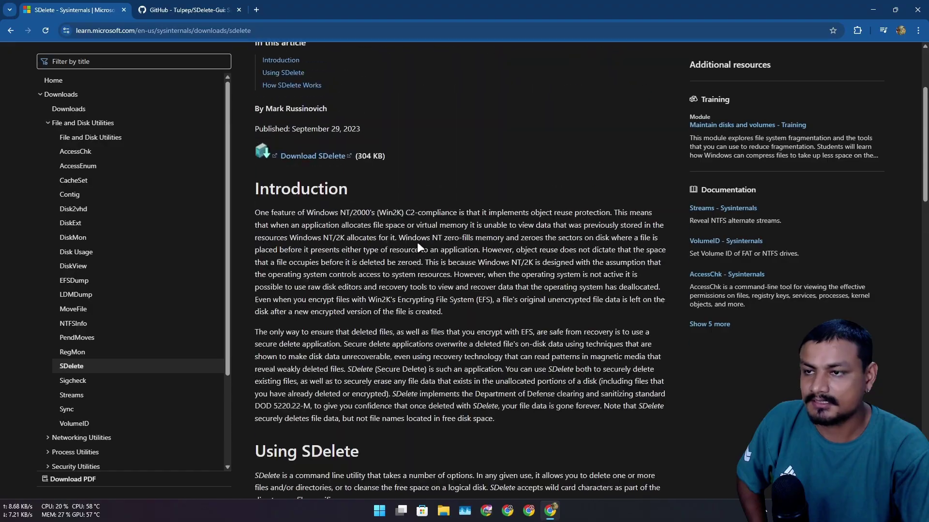
# Highlight the 'SDelete is a command line utility…' paragraph on the docs page, then minimize the browser
pyautogui.scroll(3, 359, 119)
pyautogui.scroll(-5, 371, 338)
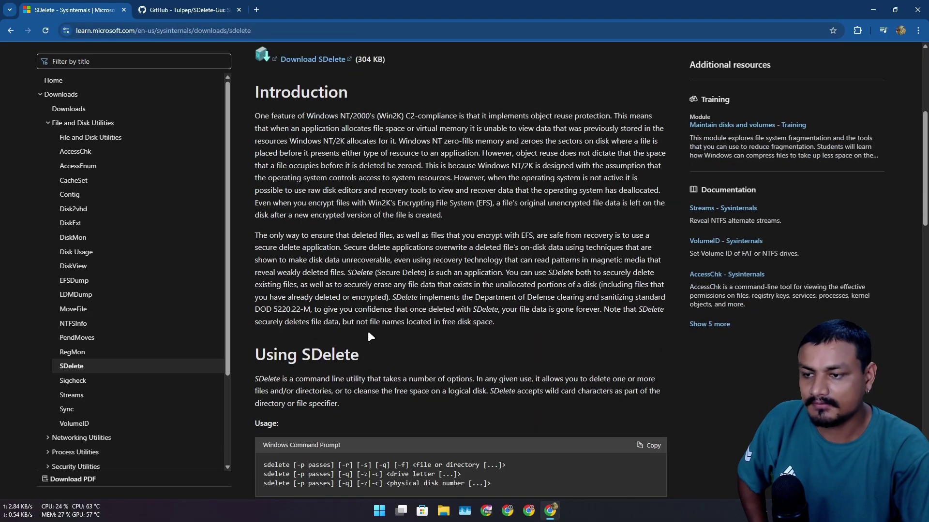
pyautogui.moveTo(363, 408); pyautogui.dragTo(254, 376)
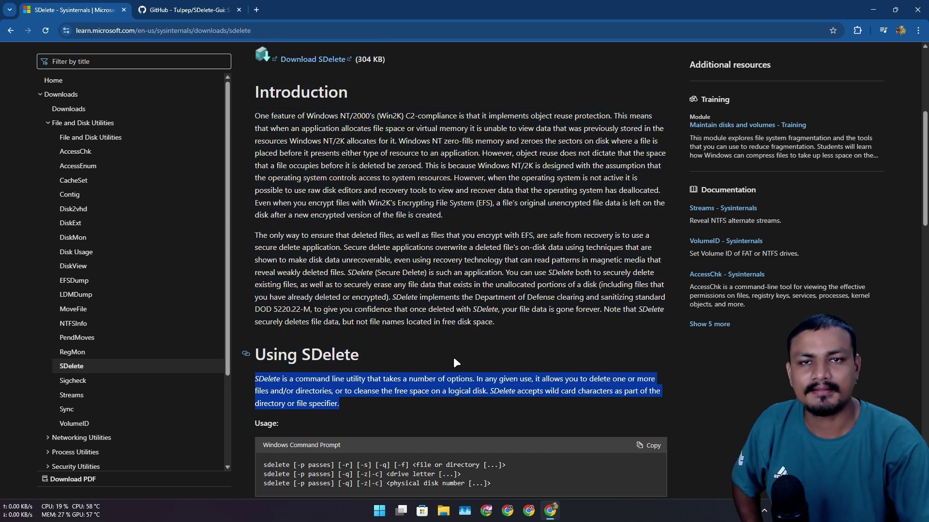
pyautogui.scroll(-2, 452, 358)
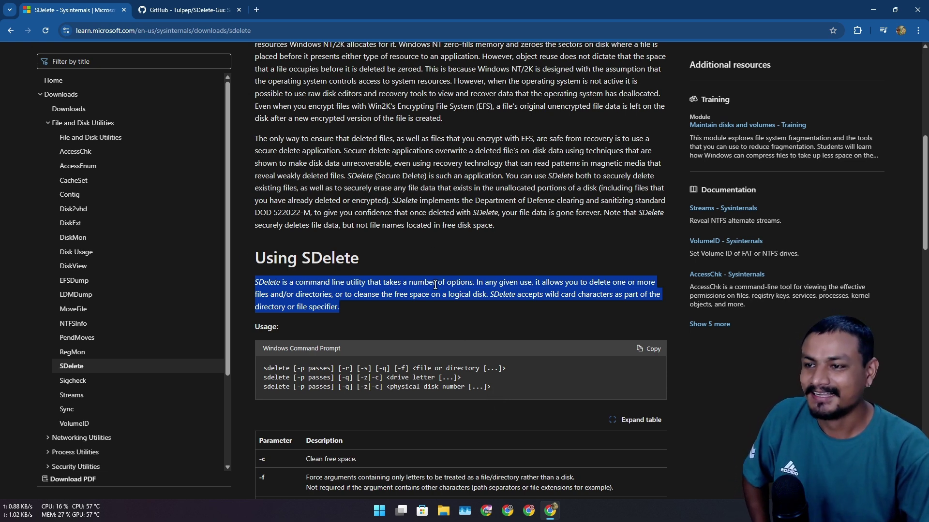
pyautogui.scroll(-1, 407, 300)
pyautogui.scroll(1, 390, 269)
pyautogui.scroll(2, 426, 246)
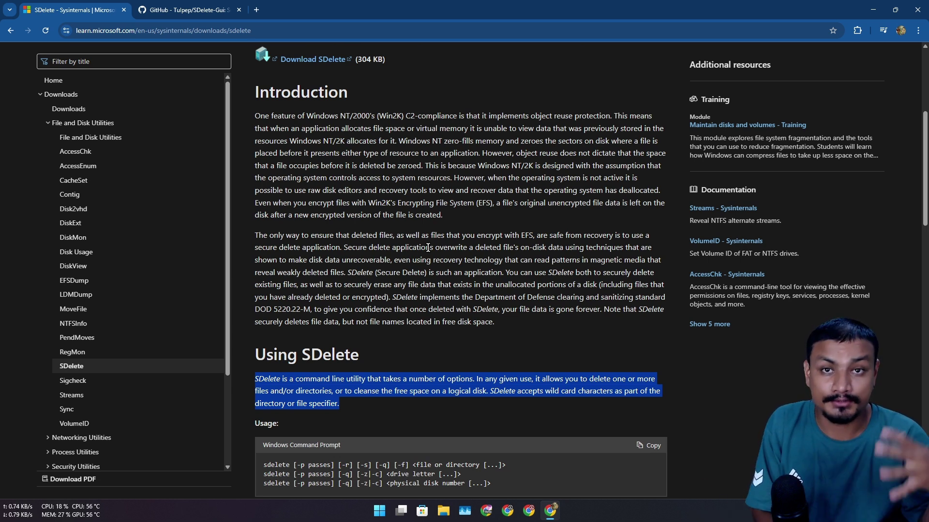
pyautogui.click(865, 7)
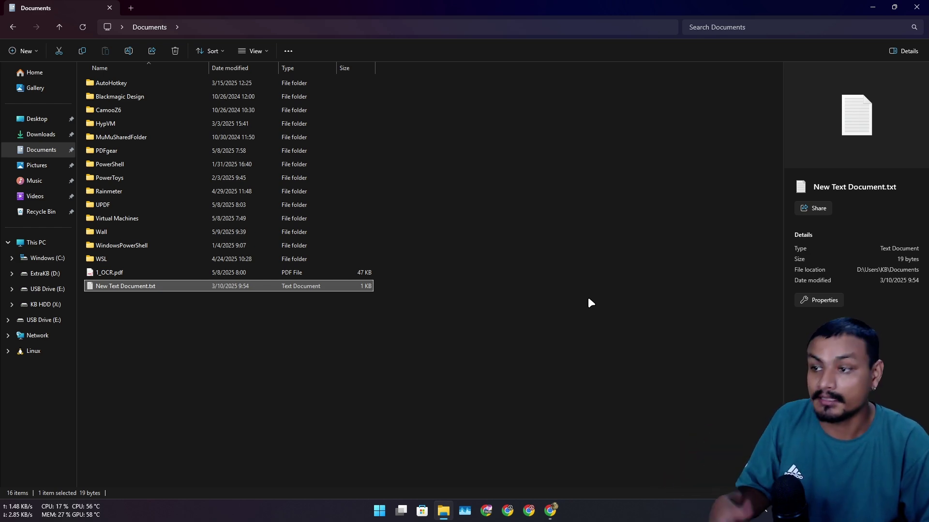
# Bring up New Text Document.txt's context menu in Documents to reveal the Secure Delete entry
pyautogui.rightClick(159, 285)
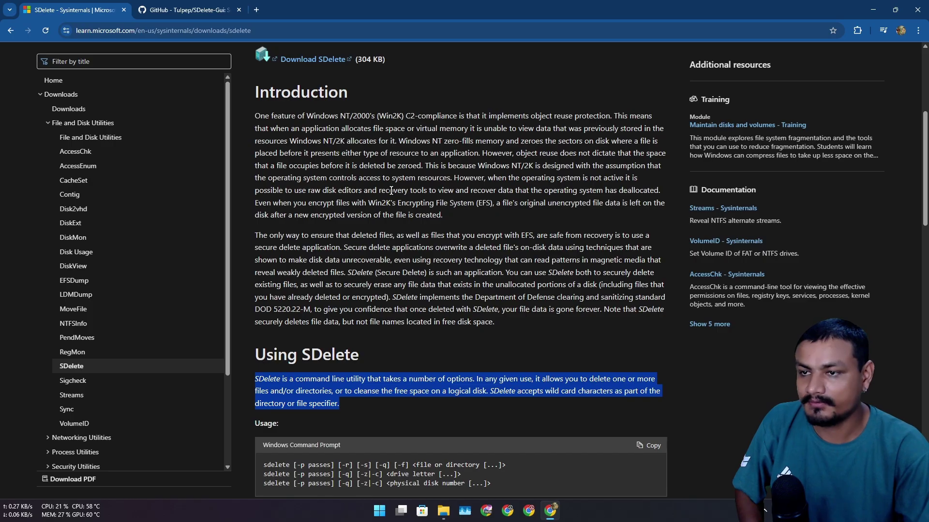
# Jump to the Using SDelete section and highlight the three sdelete usage lines
pyautogui.scroll(5, 363, 182)
pyautogui.scroll(-4, 367, 199)
pyautogui.scroll(4, 364, 213)
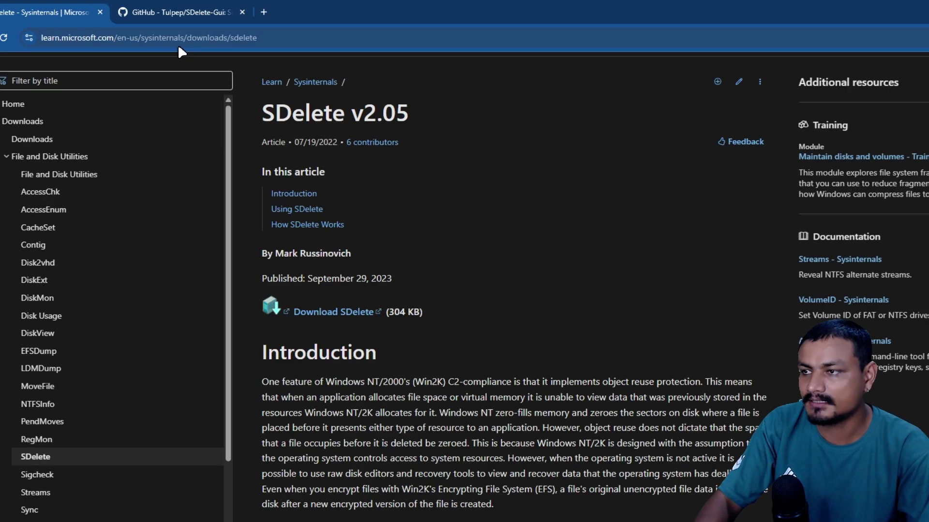
pyautogui.click(283, 169)
pyautogui.moveTo(493, 194); pyautogui.dragTo(256, 180)
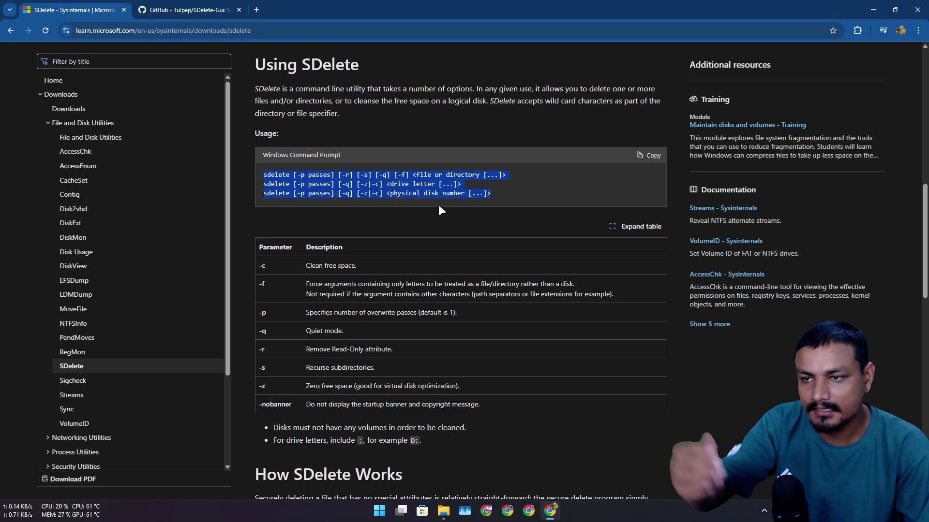
# Switch to the SDelete-Gui GitHub repository tab
pyautogui.scroll(-8, 439, 204)
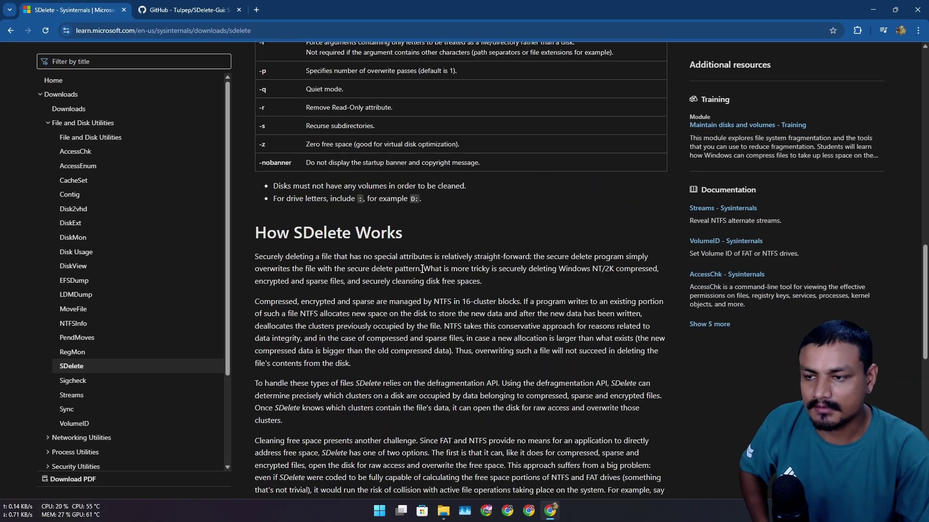
pyautogui.scroll(12, 414, 272)
pyautogui.click(189, 6)
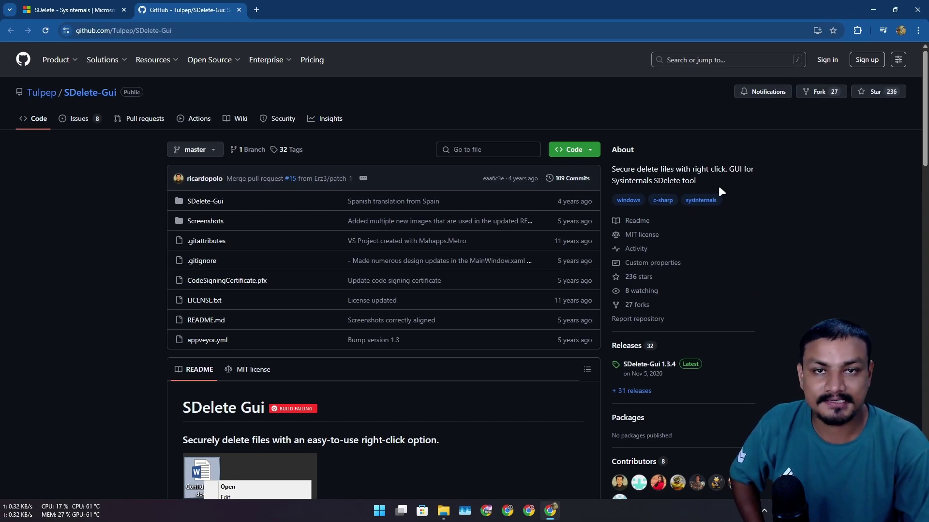
# Download SDelete-Gui.exe from the 1.3.4 release assets and show it in the Downloads folder
pyautogui.scroll(-3, 721, 184)
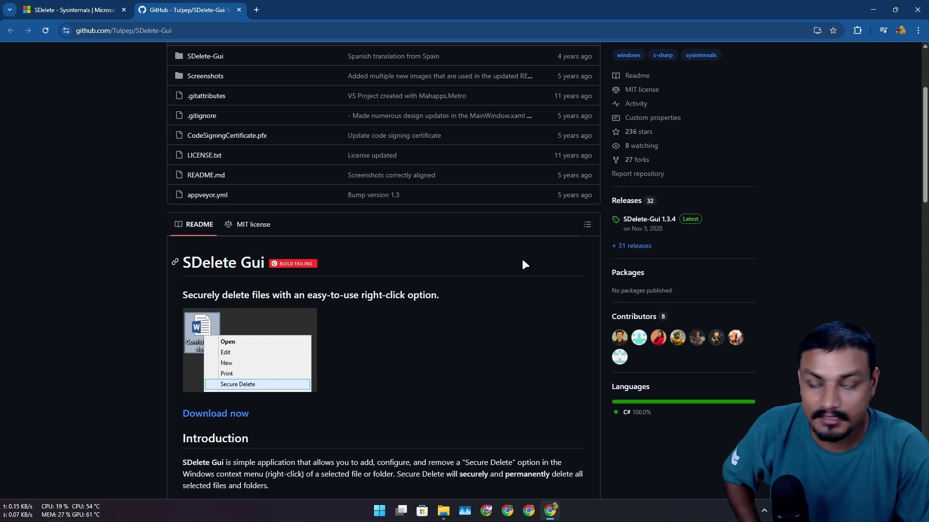
pyautogui.scroll(1, 511, 260)
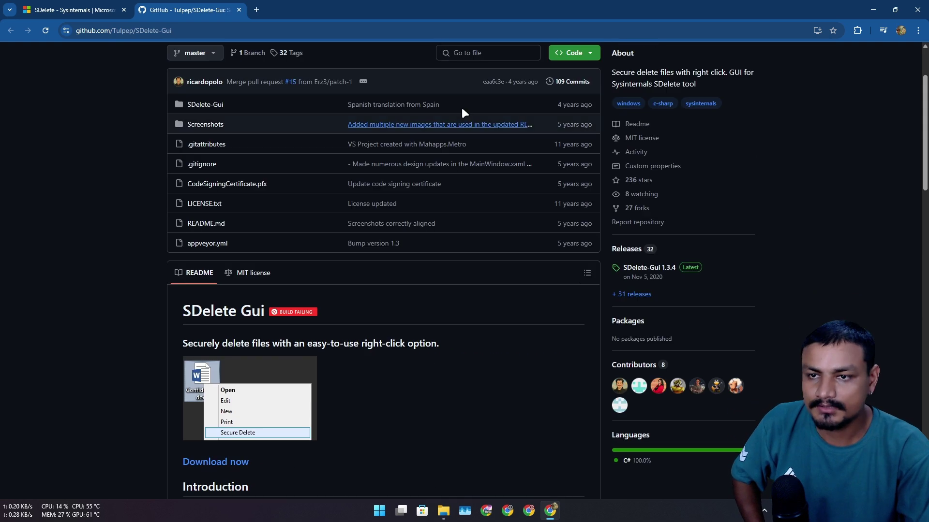
pyautogui.click(625, 249)
pyautogui.scroll(-2, 314, 246)
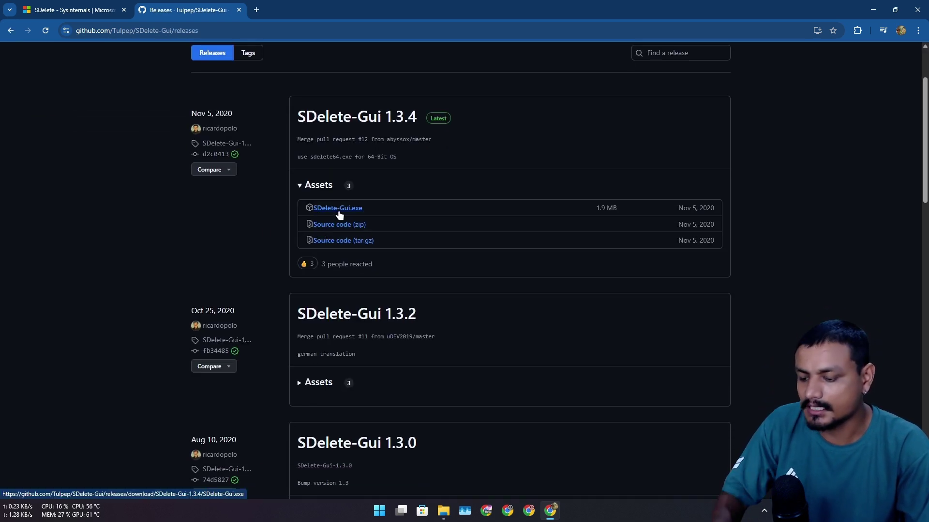
pyautogui.click(338, 215)
pyautogui.click(841, 53)
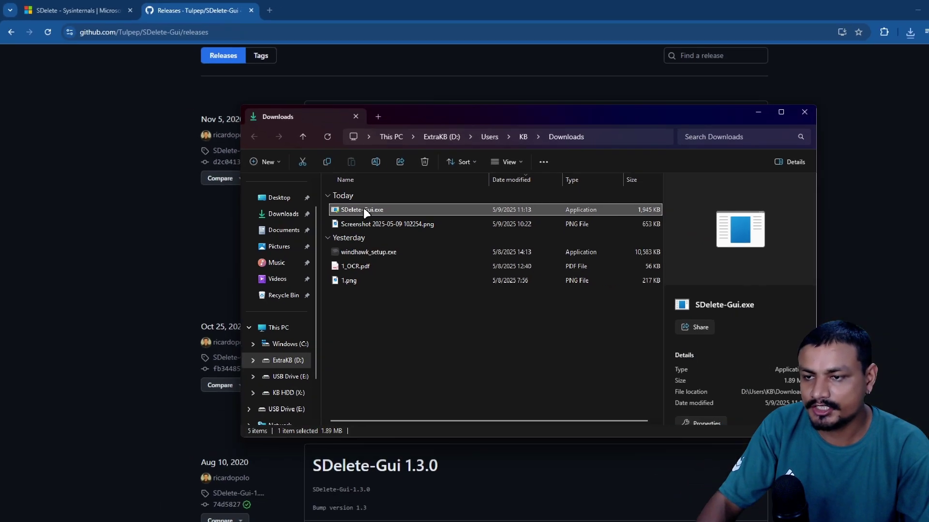
# Launch SDelete-Gui.exe and minimize the Downloads and browser windows to clear the desktop
pyautogui.doubleClick(364, 212)
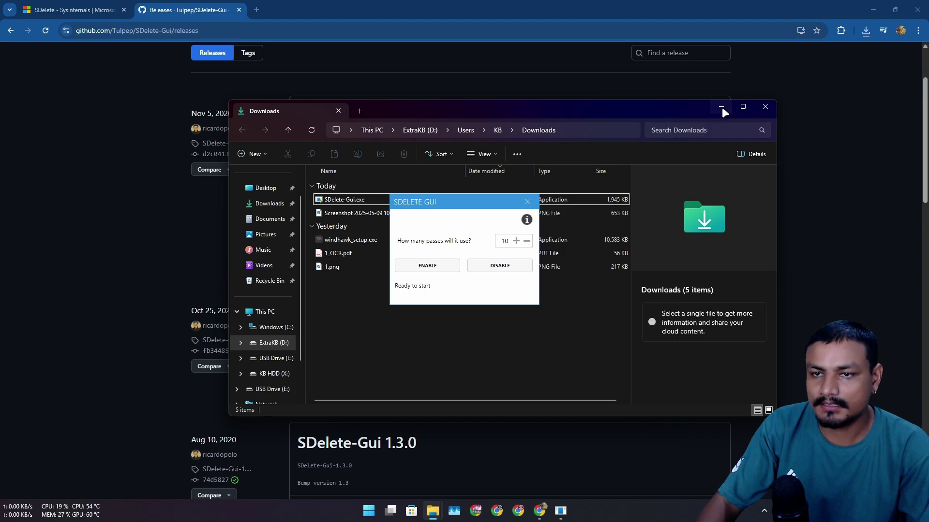
pyautogui.click(722, 107)
pyautogui.click(871, 10)
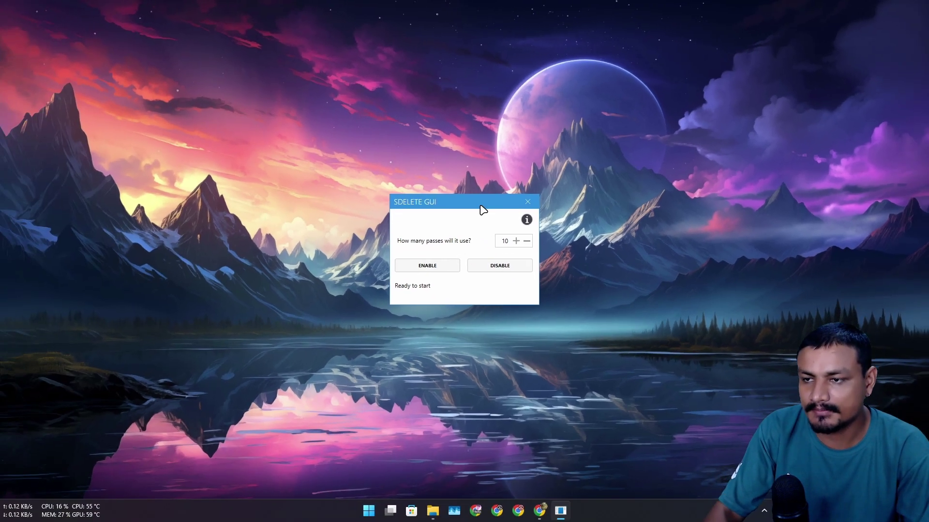
pyautogui.moveTo(416, 219); pyautogui.dragTo(479, 136)
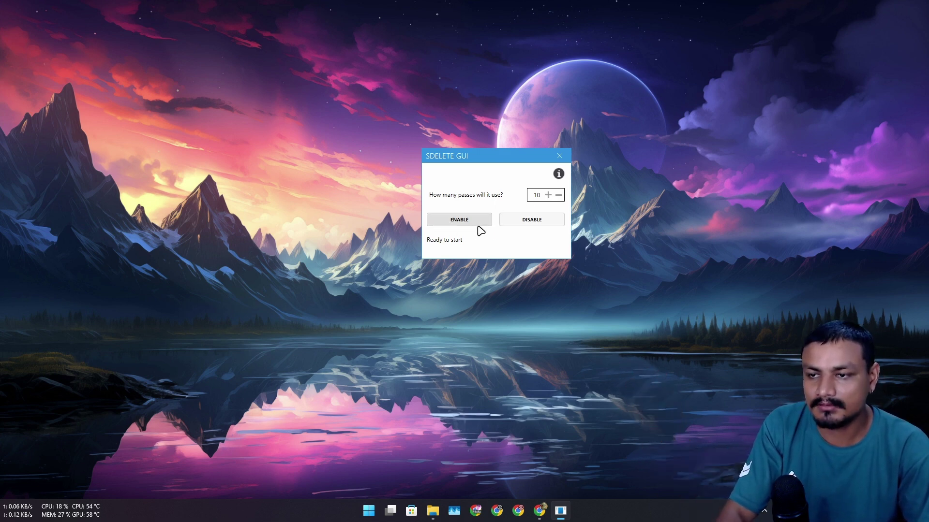
# Disable, then re-enable Secure Delete with 10 passes, and close SDelete GUI
pyautogui.click(534, 224)
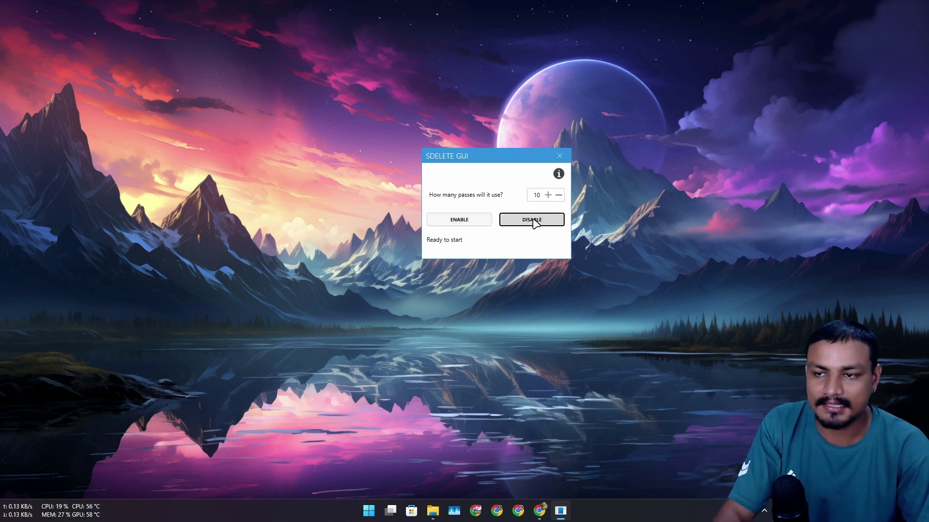
pyautogui.click(463, 224)
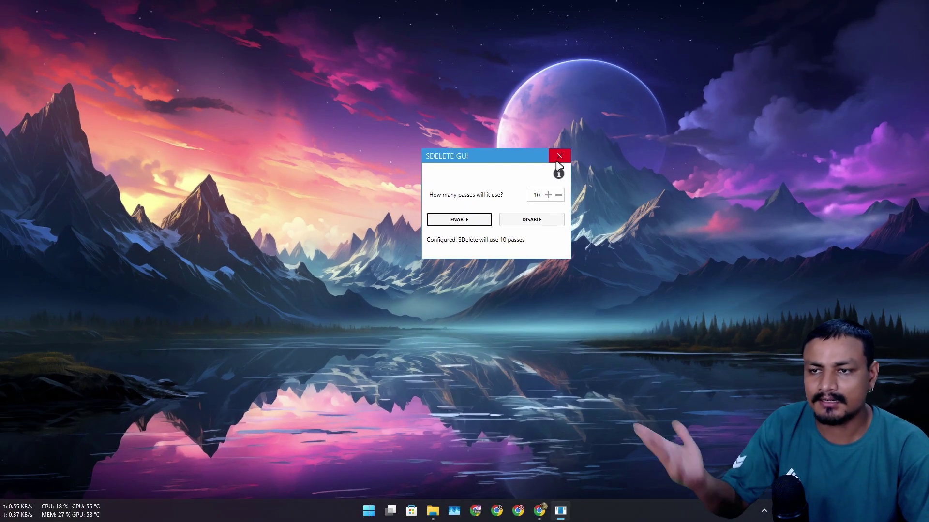
pyautogui.click(559, 156)
# Bring back the Downloads window and wipe 1_OCR.pdf with Secure Delete, leaving four items
pyautogui.moveTo(450, 513)
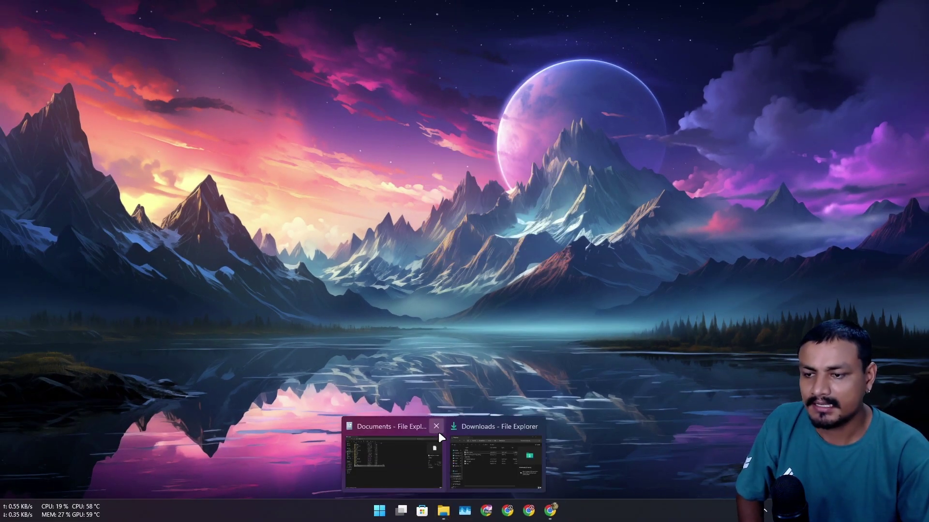
pyautogui.click(492, 445)
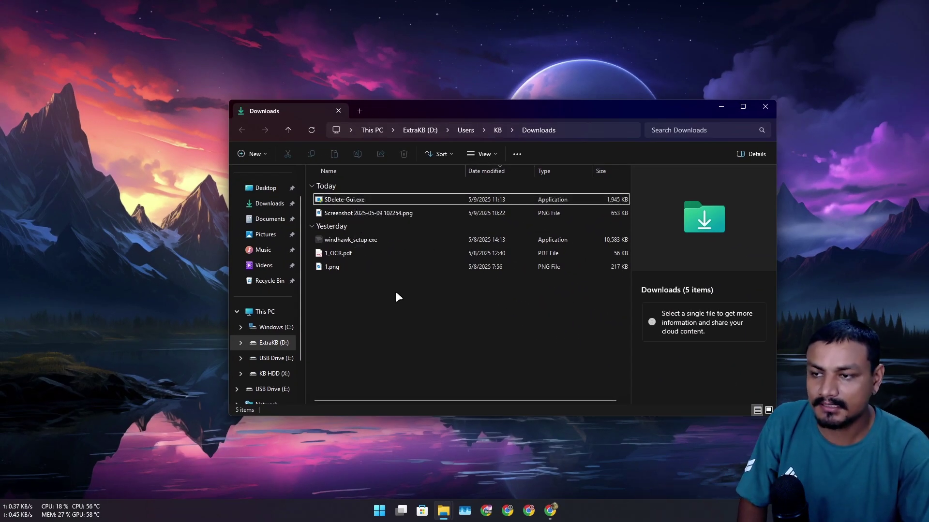
pyautogui.click(350, 252)
pyautogui.rightClick(346, 252)
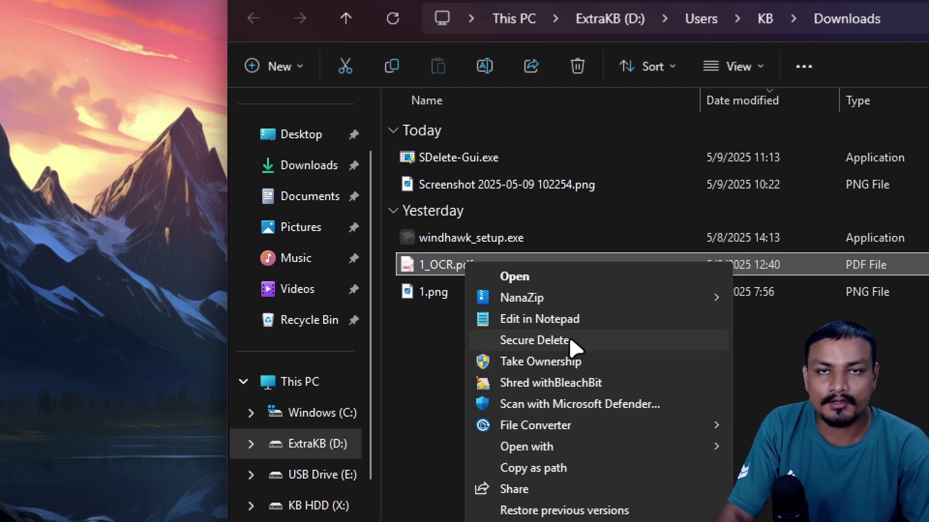
pyautogui.click(534, 340)
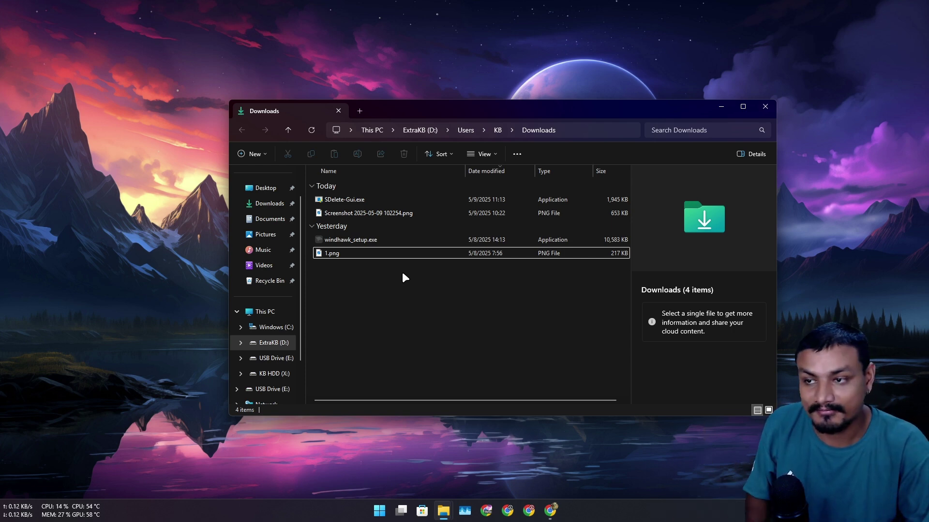
# Run Secure Delete on USB Drive (E:) to zero its free space, and move the console beside Explorer
pyautogui.click(273, 358)
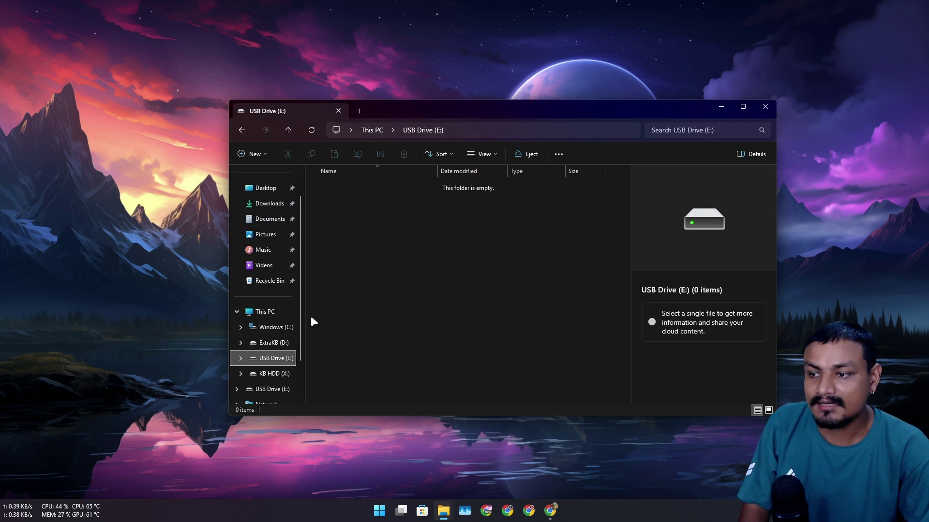
pyautogui.rightClick(277, 362)
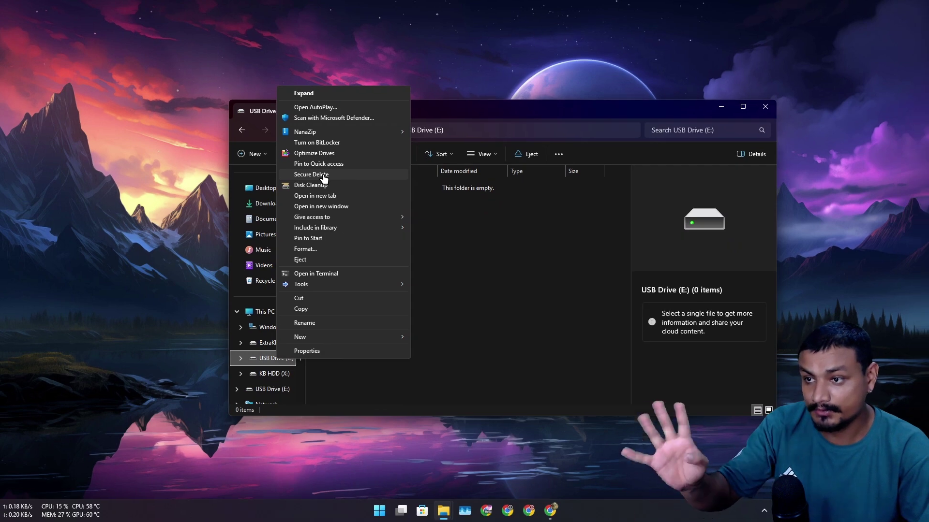
pyautogui.click(416, 299)
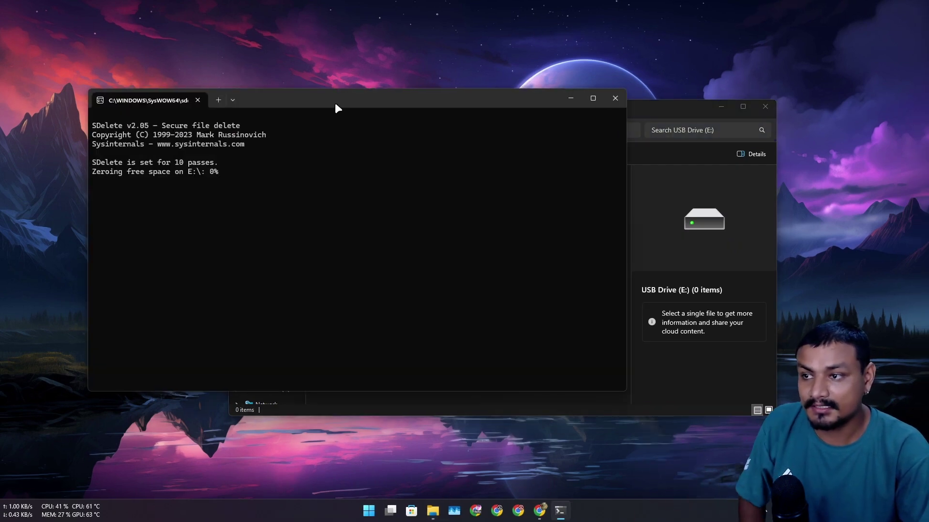
pyautogui.moveTo(323, 98); pyautogui.dragTo(380, 104)
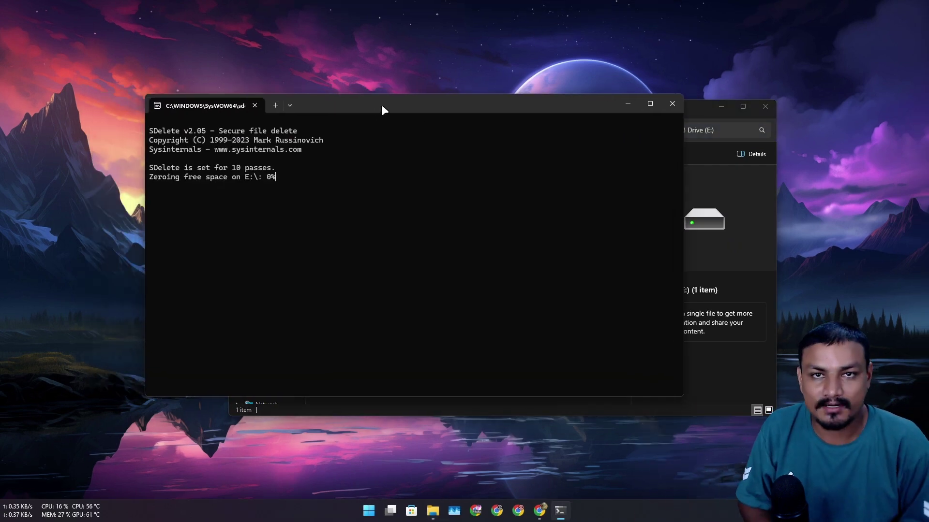
pyautogui.moveTo(381, 104); pyautogui.dragTo(551, 95)
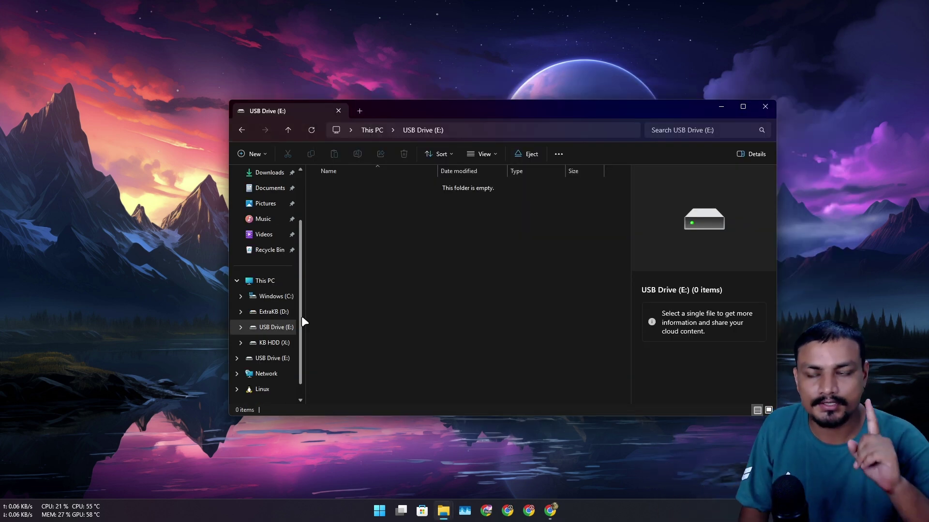
# Check the Secure Delete entry in the Windows (C:) drive and New Text Document.txt context menus
pyautogui.click(275, 297)
pyautogui.rightClick(276, 298)
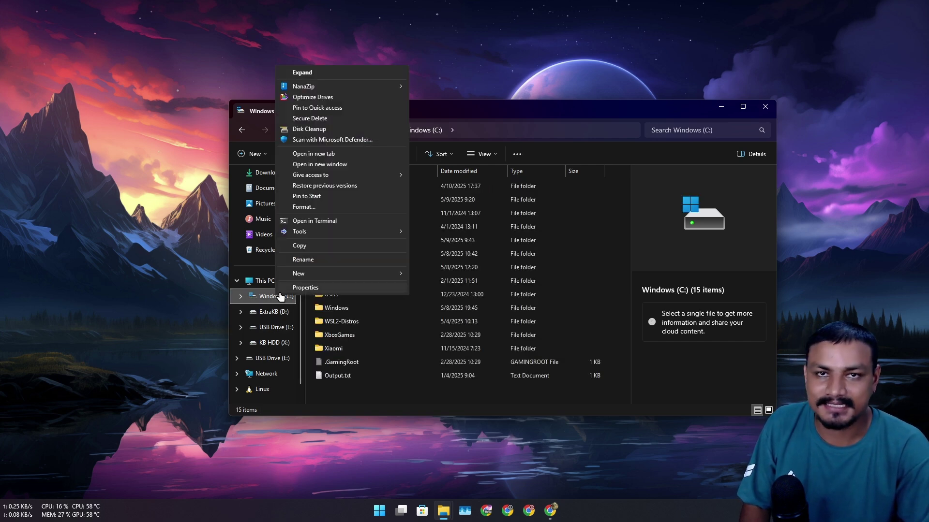
pyautogui.click(576, 116)
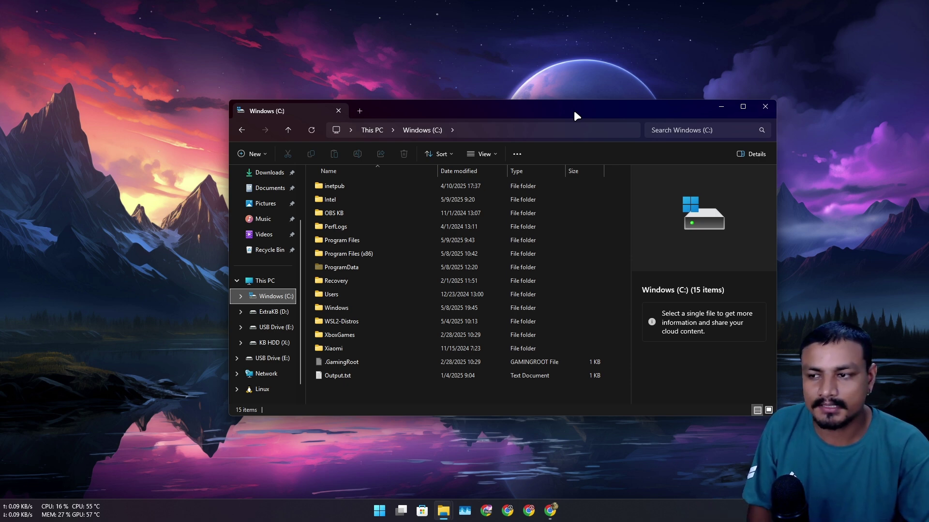
pyautogui.click(270, 187)
pyautogui.click(346, 389)
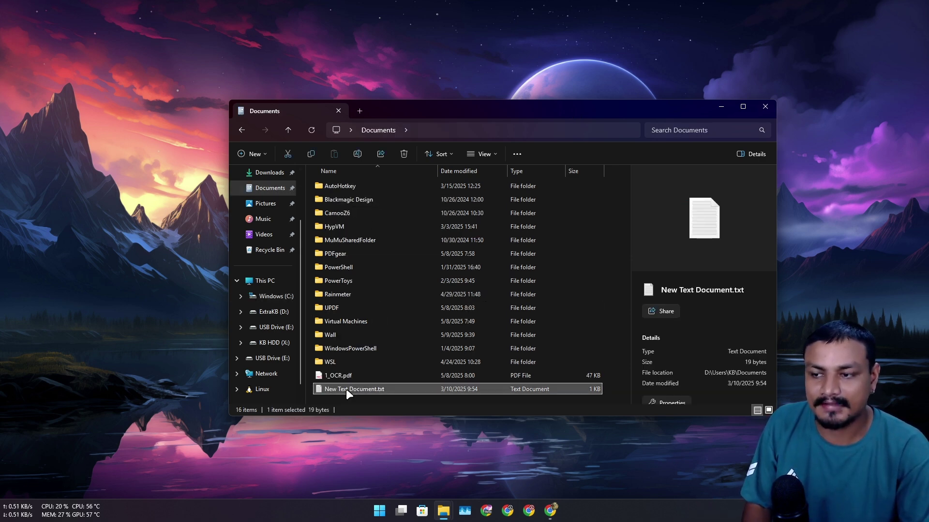
pyautogui.rightClick(346, 387)
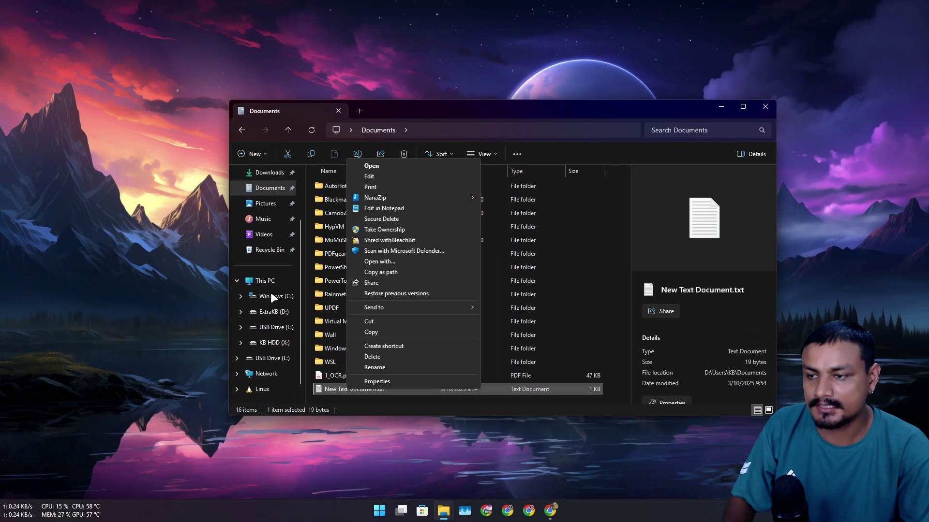
# Recheck the C: drive's actions, then open the empty USB Drive (E:)
pyautogui.click(306, 343)
pyautogui.rightClick(307, 342)
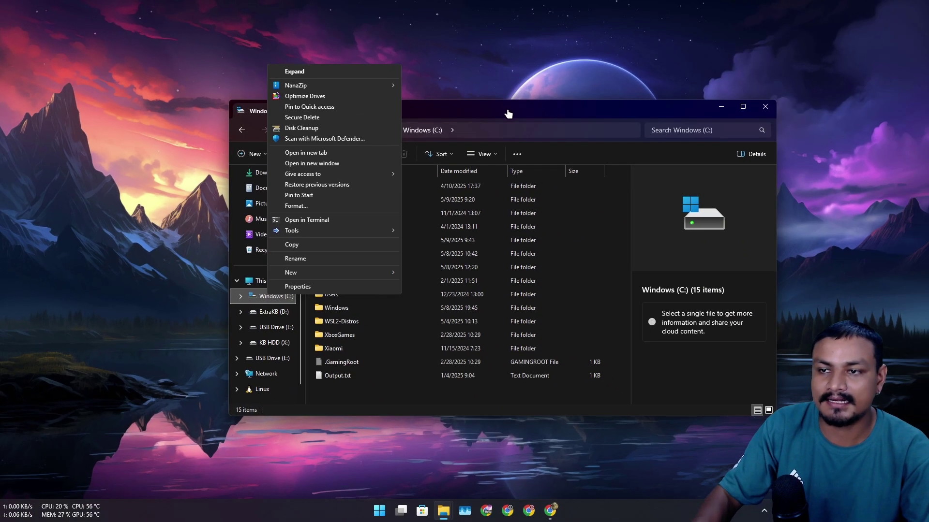
pyautogui.click(508, 114)
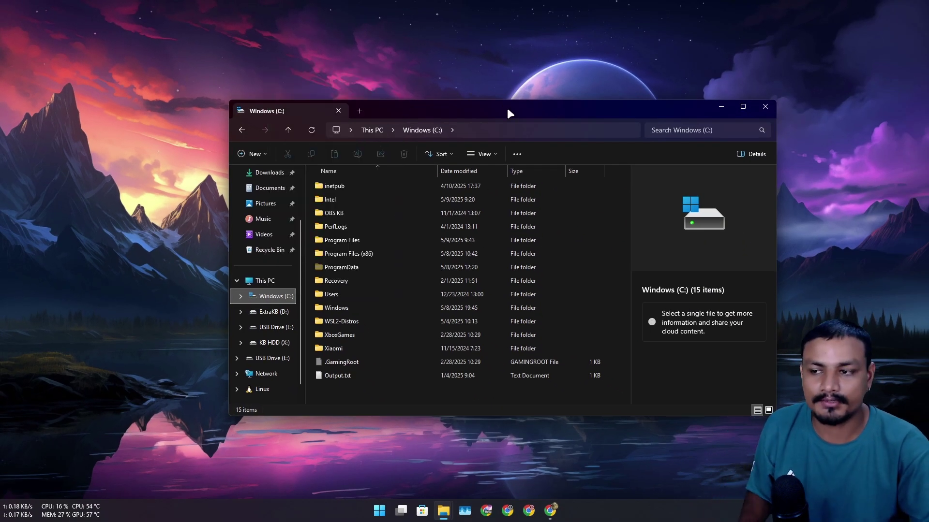
pyautogui.click(268, 328)
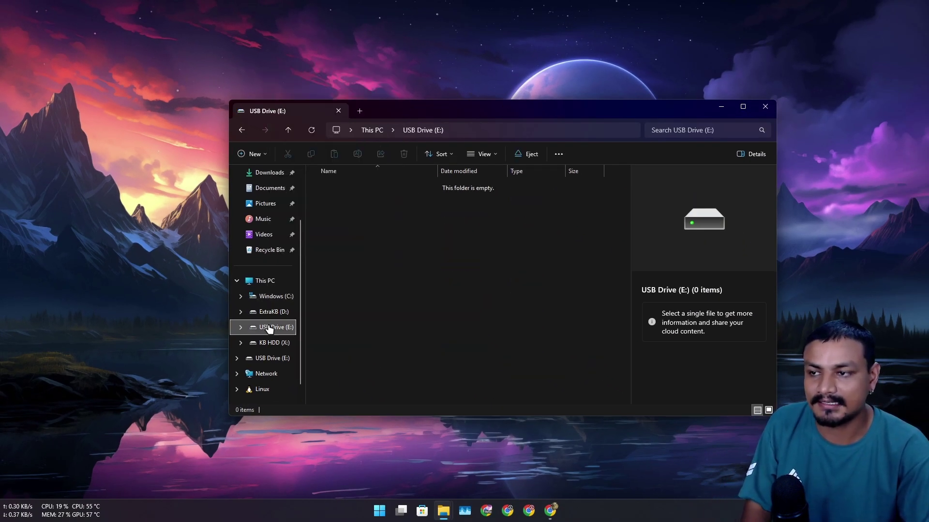
pyautogui.scroll(2, 278, 300)
# Launch SDelete-Gui.exe from Downloads, lower passes from 10 to 1, enable it, and close the tool
pyautogui.click(271, 238)
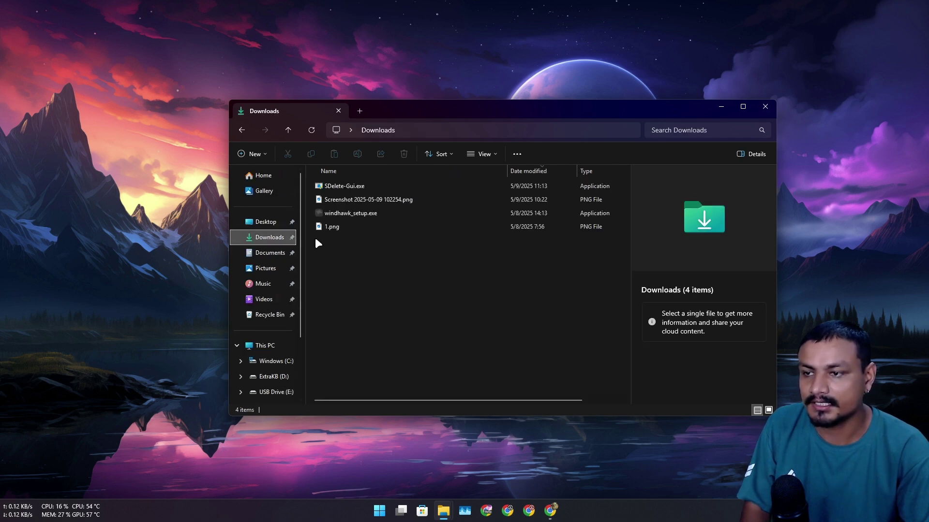
pyautogui.doubleClick(369, 187)
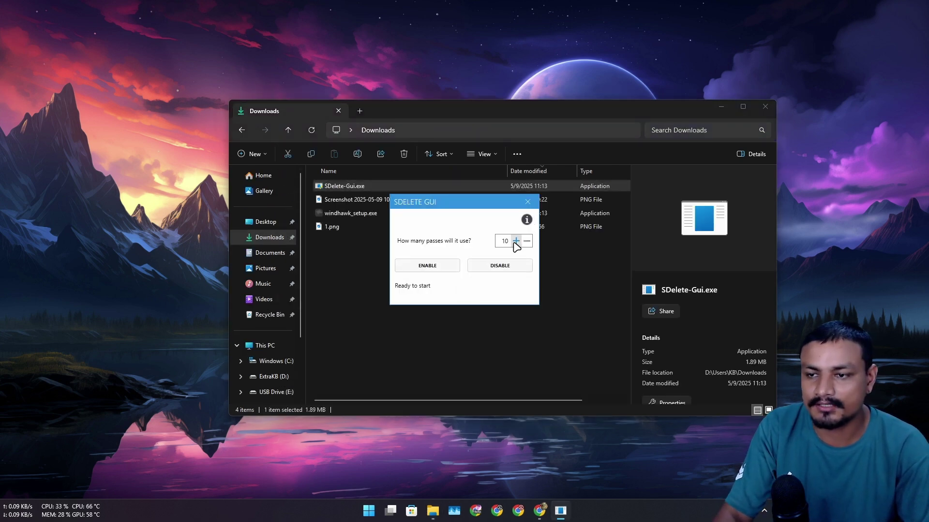
pyautogui.click(527, 241)
pyautogui.click(526, 241)
pyautogui.click(527, 241)
pyautogui.click(526, 241)
pyautogui.click(527, 241)
pyautogui.click(527, 242)
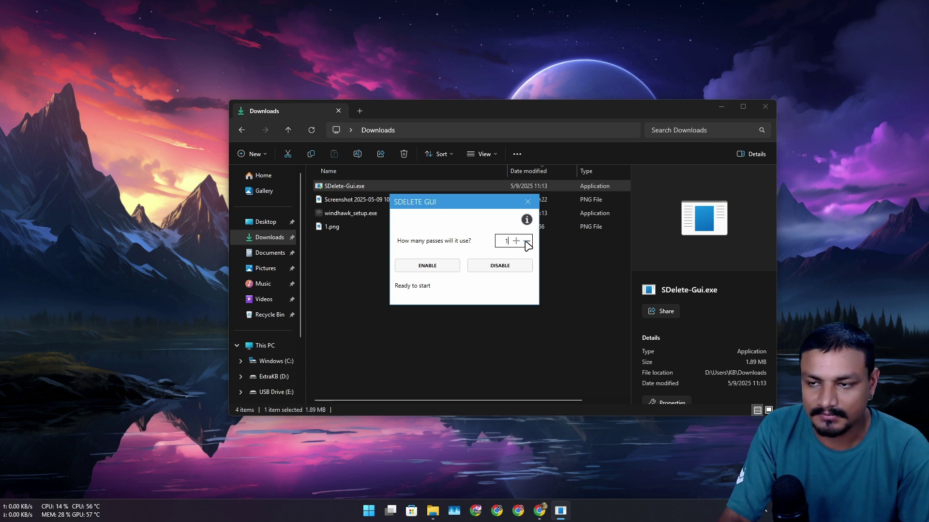
pyautogui.click(441, 269)
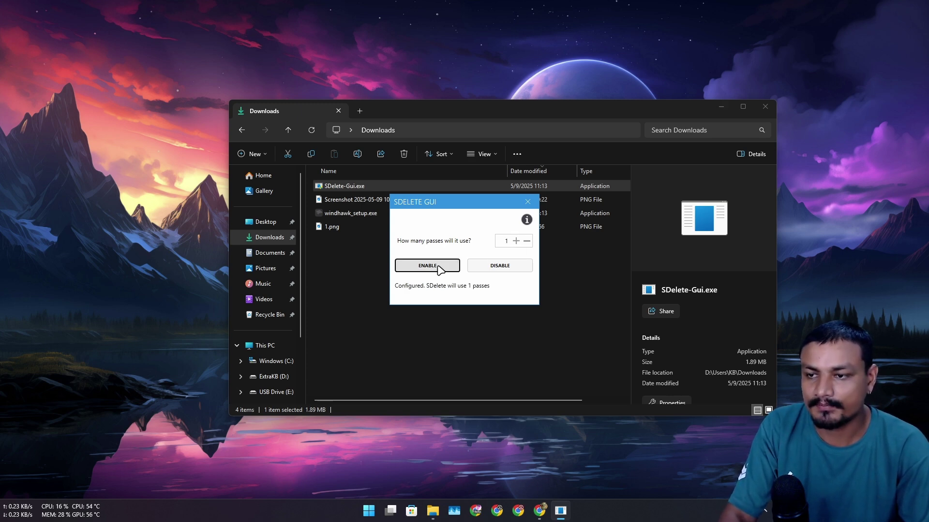
pyautogui.click(527, 202)
# Open USB Drive (E:) and check its Secure Delete context-menu entry
pyautogui.scroll(-2, 282, 324)
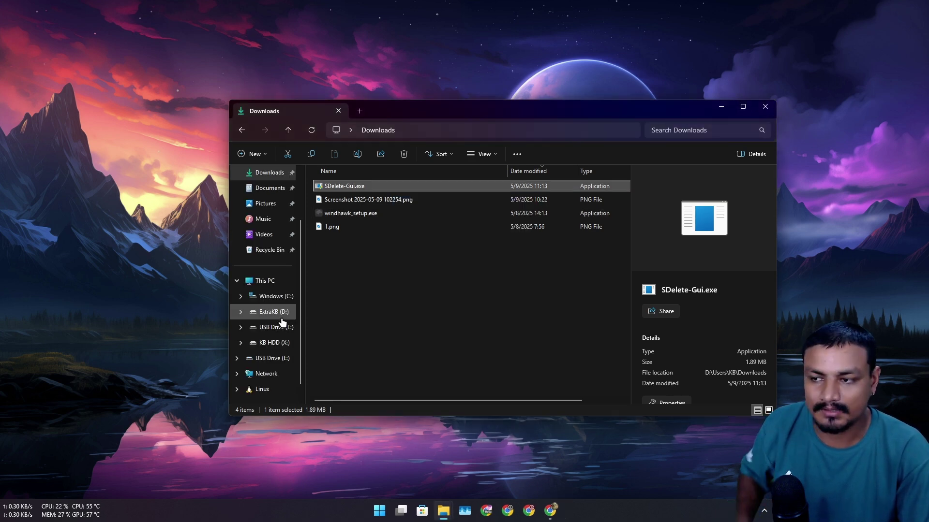
pyautogui.click(282, 326)
pyautogui.rightClick(283, 328)
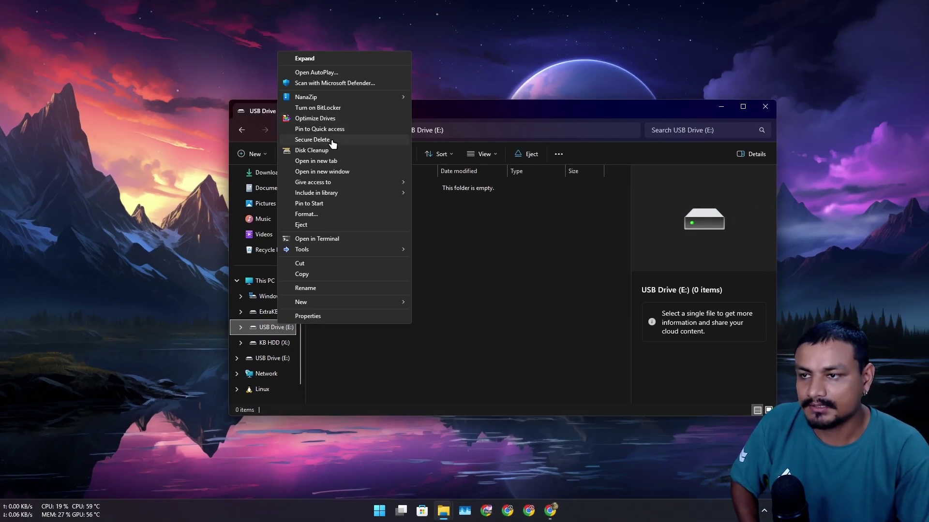
pyautogui.click(531, 296)
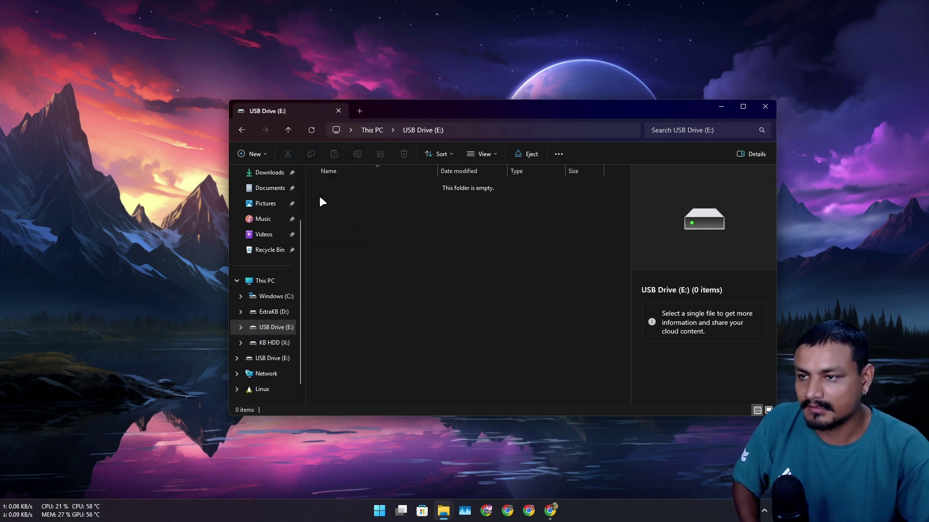
# Select 1_OCR.pdf and New Text Document.txt in Documents for copying to USB Drive (E:)
pyautogui.click(280, 188)
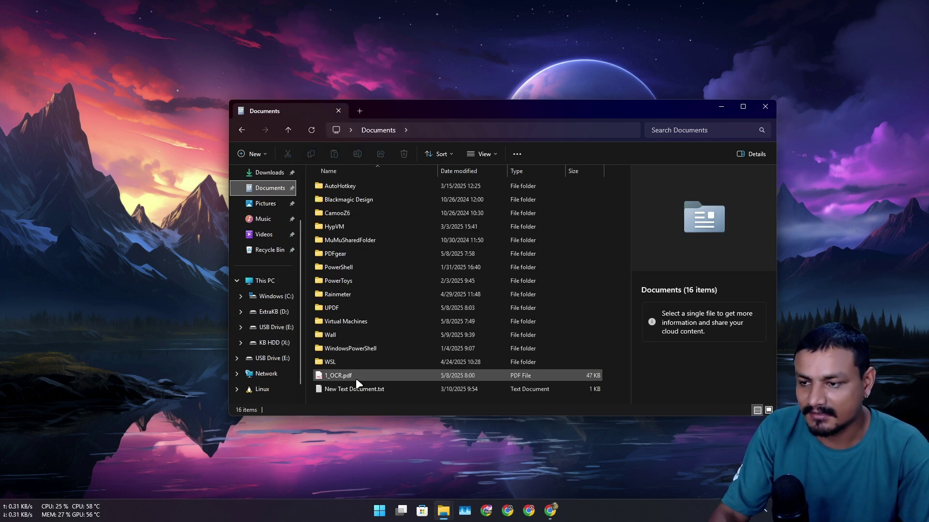
pyautogui.click(356, 379)
pyautogui.keyDown('shift'); pyautogui.click(357, 387); pyautogui.keyUp('shift')
pyautogui.rightClick(358, 387)
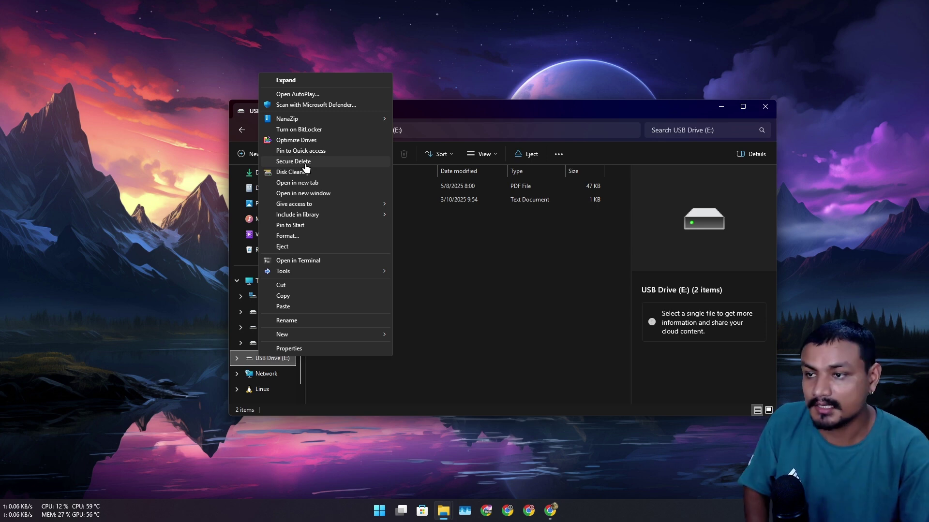
# Start the one-pass Secure Delete free-space wipe of USB Drive (E:) and move its progress window aside
pyautogui.click(305, 165)
pyautogui.moveTo(263, 23); pyautogui.dragTo(532, 68)
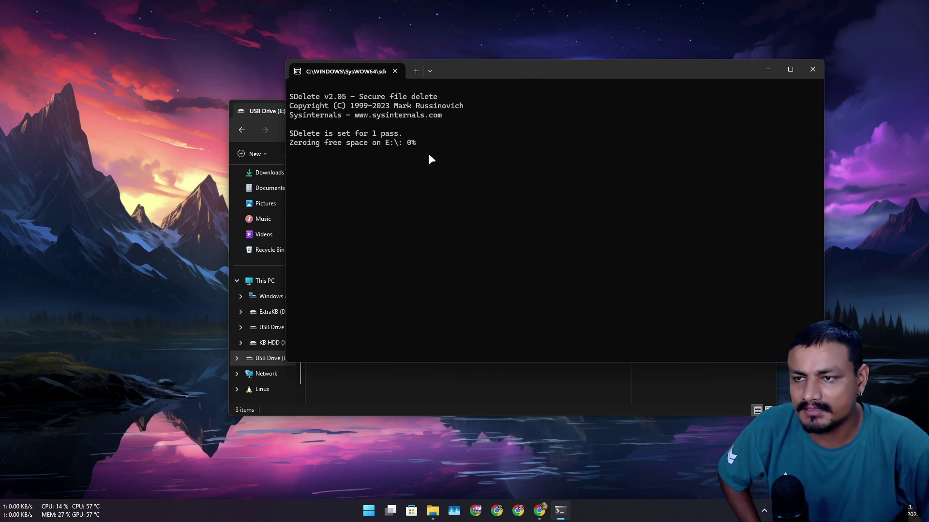
pyautogui.moveTo(429, 154); pyautogui.dragTo(358, 190)
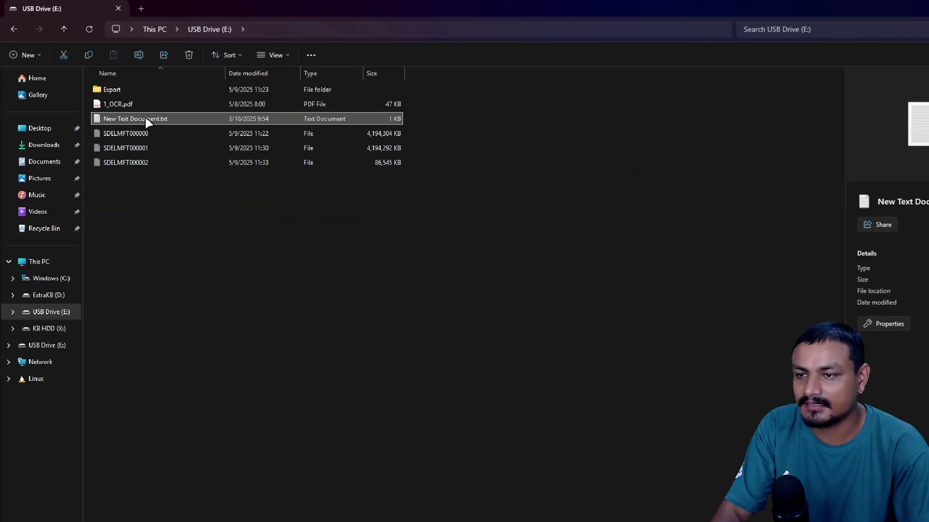
pyautogui.moveTo(139, 207); pyautogui.dragTo(169, 135)
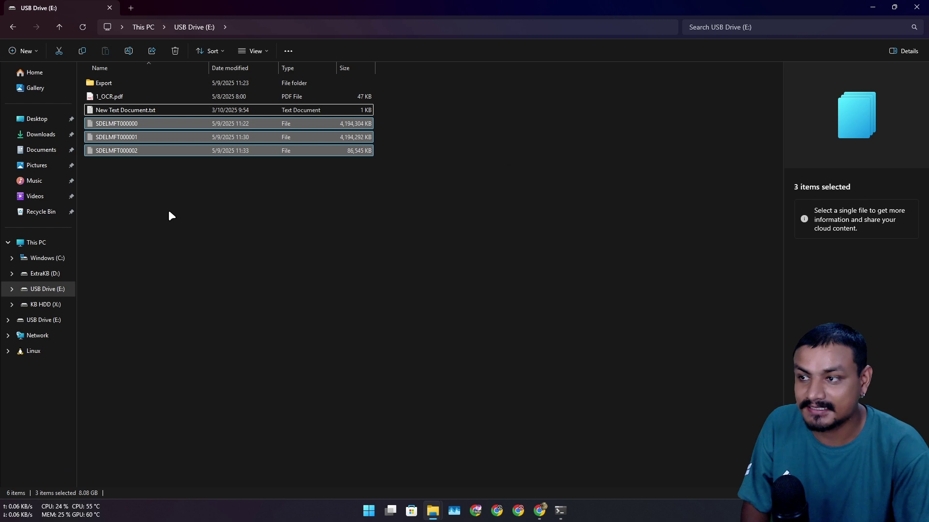
pyautogui.click(456, 319)
pyautogui.click(561, 511)
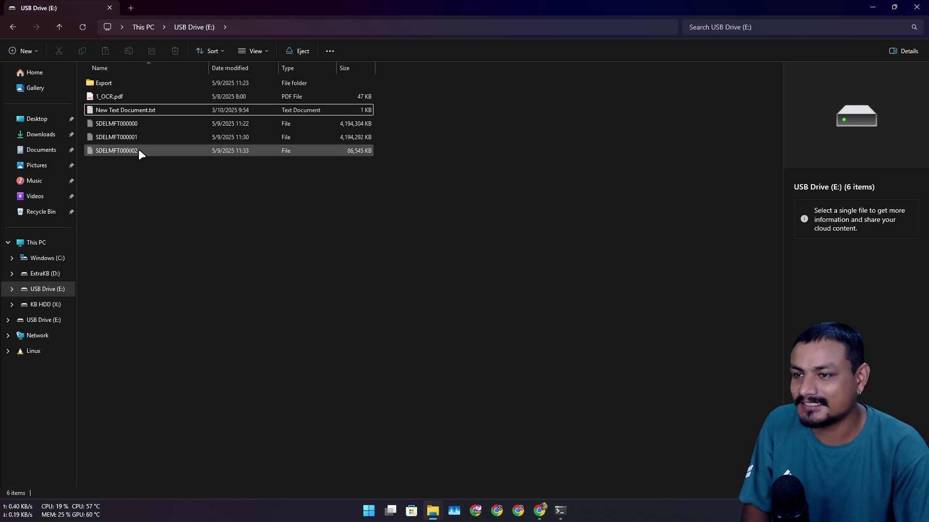
pyautogui.click(140, 151)
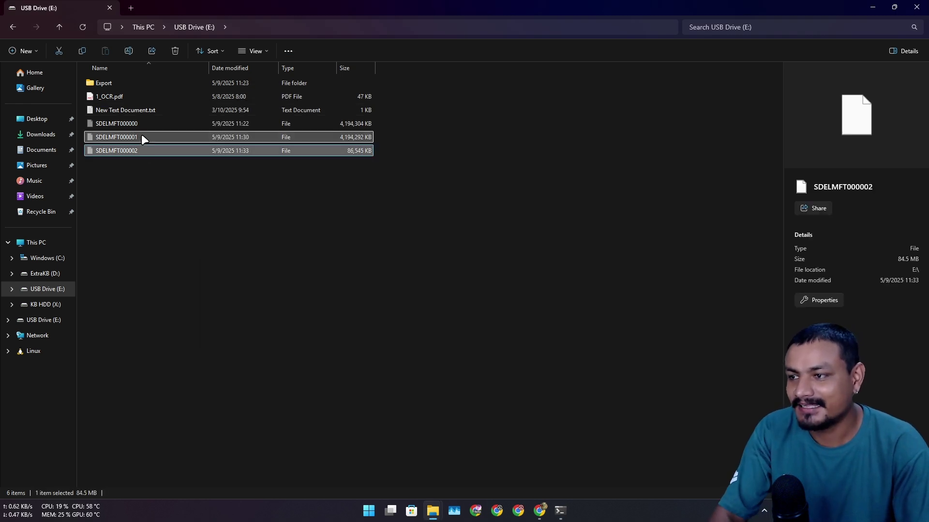
pyautogui.keyDown('ctrl'); pyautogui.click(142, 134); pyautogui.keyUp('ctrl')
pyautogui.keyDown('ctrl'); pyautogui.click(141, 124); pyautogui.keyUp('ctrl')
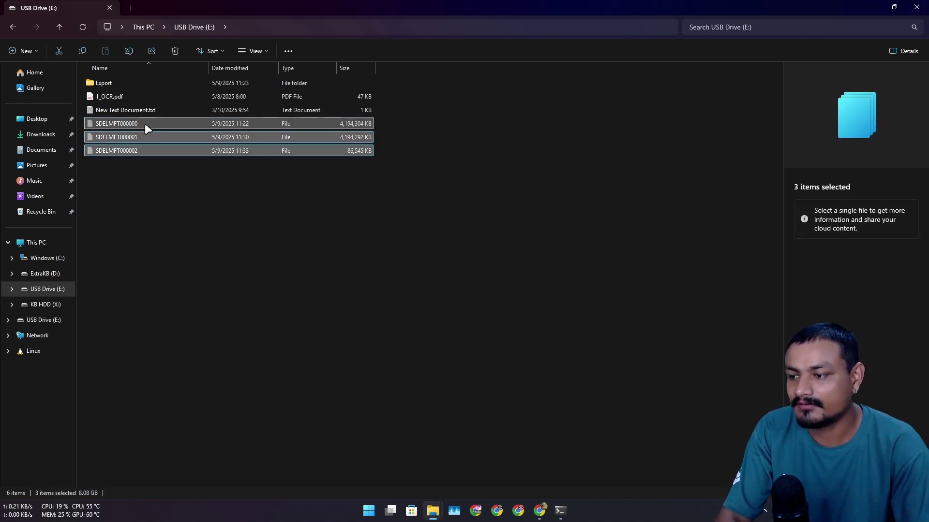
# Close the SDelete console, confirming USB Drive (E:) again shows only its three original items
pyautogui.click(237, 219)
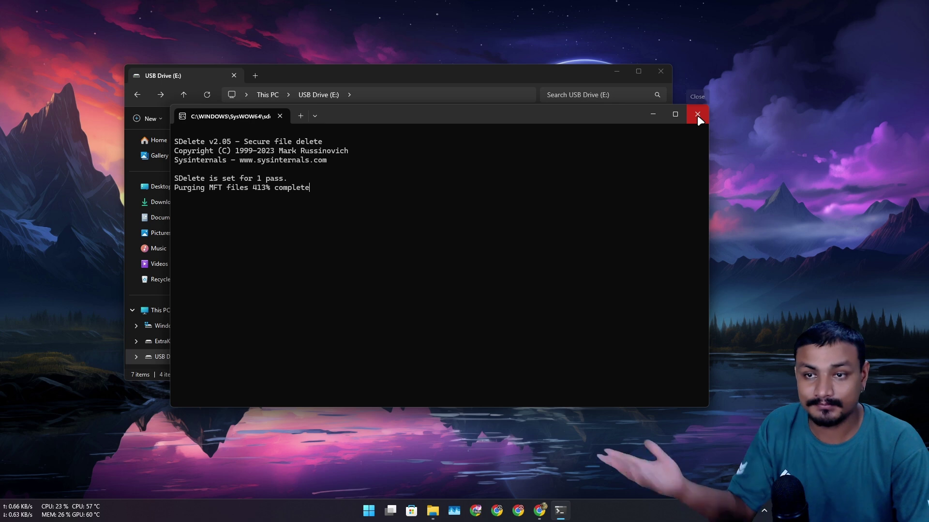
pyautogui.click(698, 115)
pyautogui.click(286, 312)
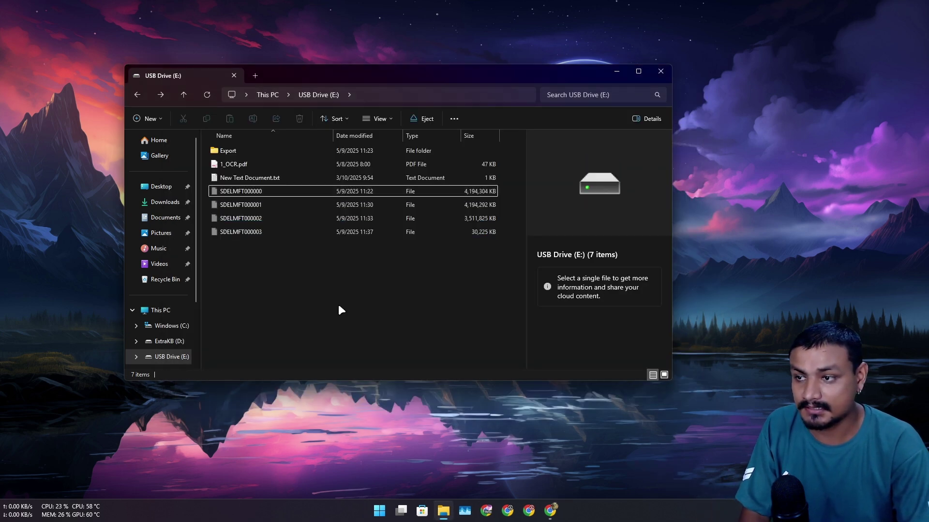
pyautogui.click(169, 341)
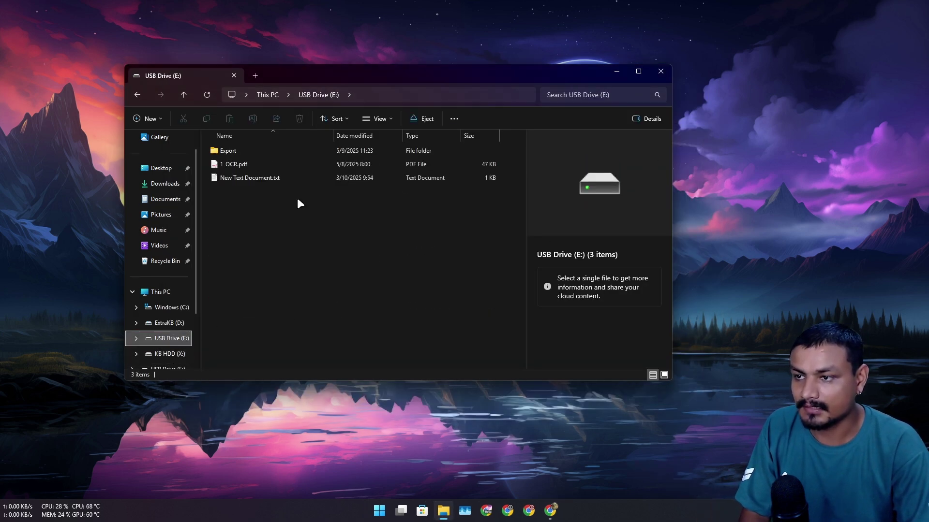